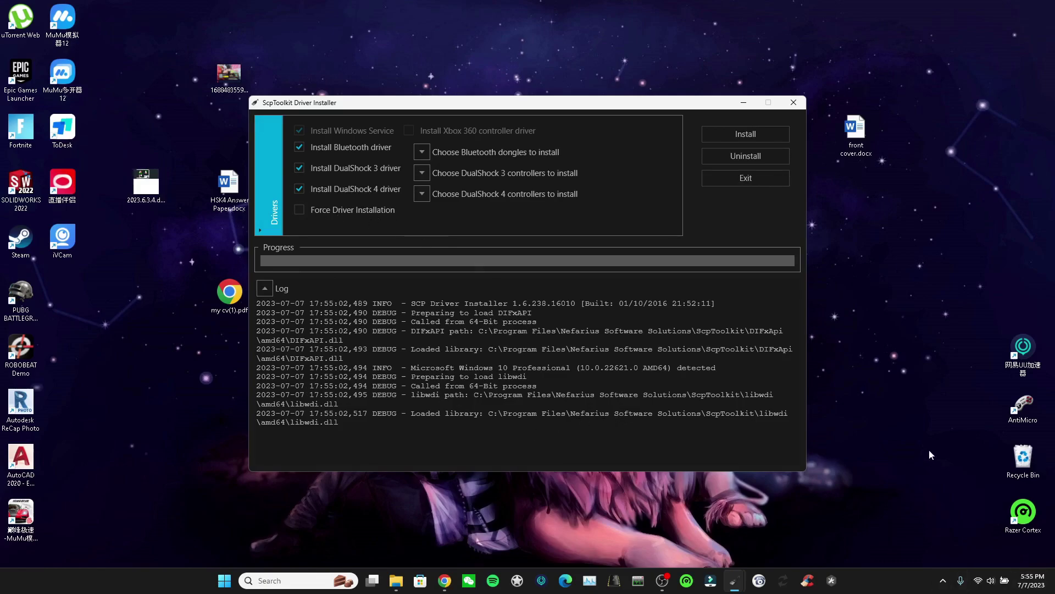
Step: Close the front ScpToolkit Driver Installer window after dismissing a stray desktop menu
click(910, 439)
right_click(899, 503)
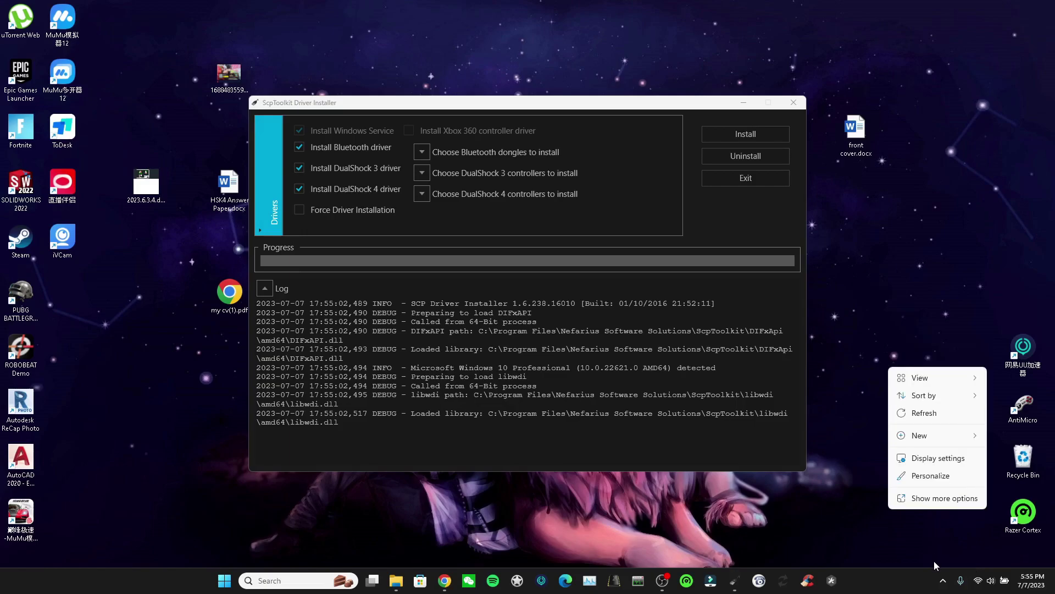
click(935, 539)
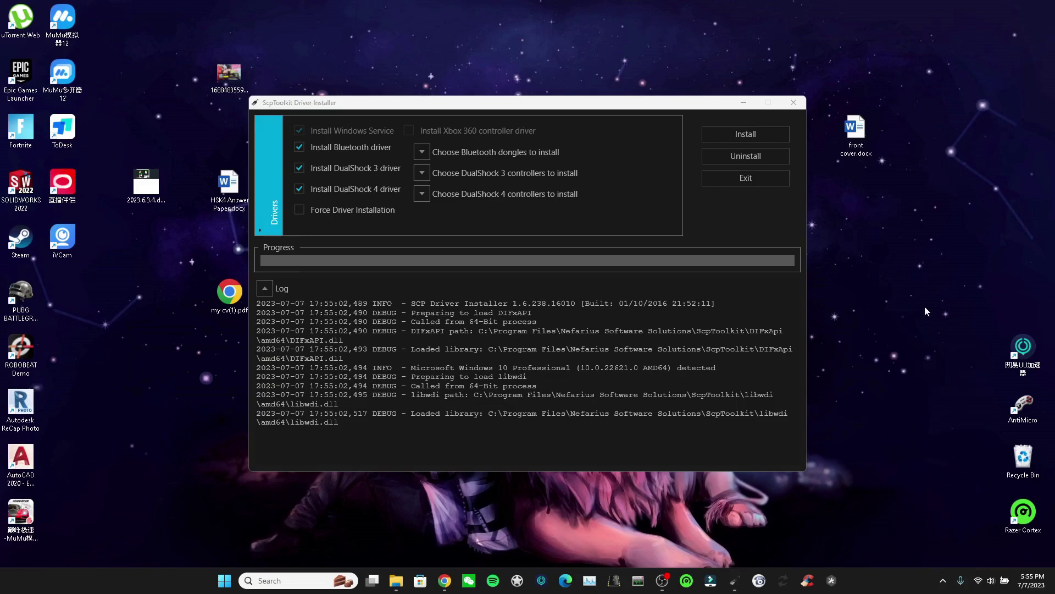
click(794, 103)
Step: Close the last installer window, then uninstall ScpToolkit via Windows search and Programs and Features
click(793, 103)
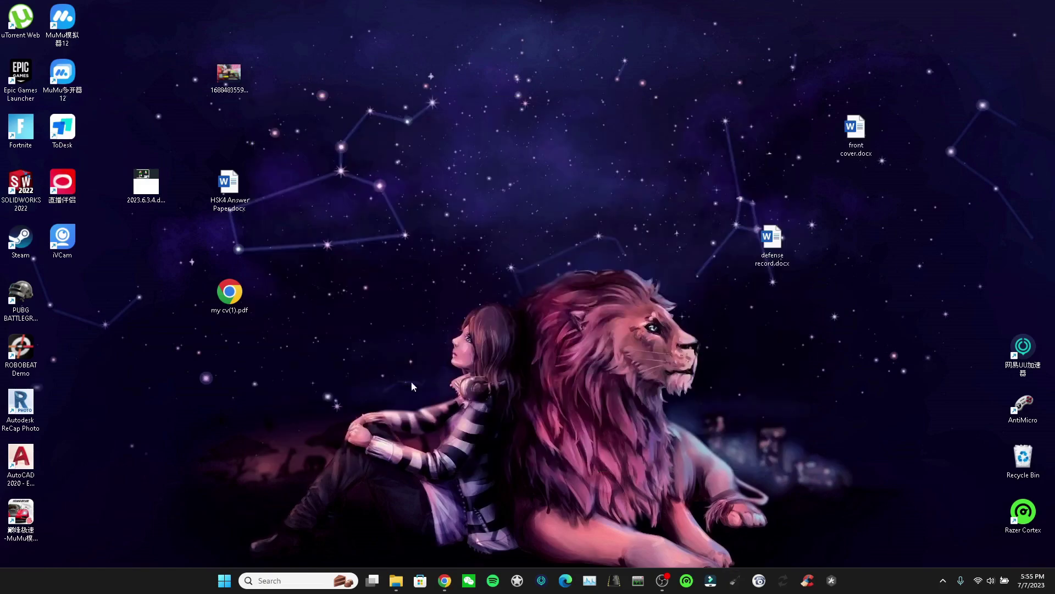
click(303, 582)
text(sc)
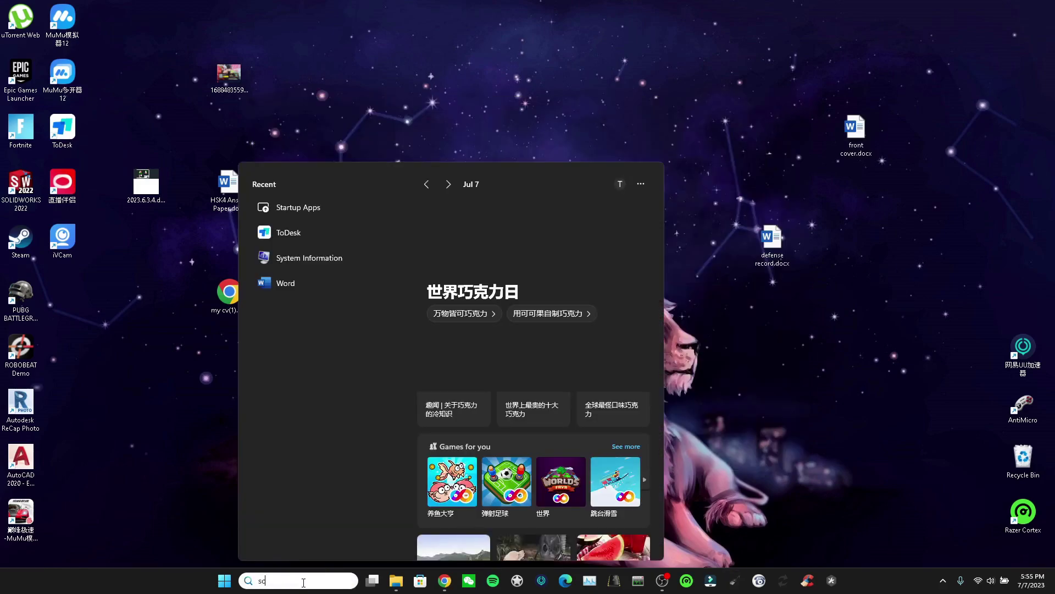
text(ptoolkit)
right_click(316, 237)
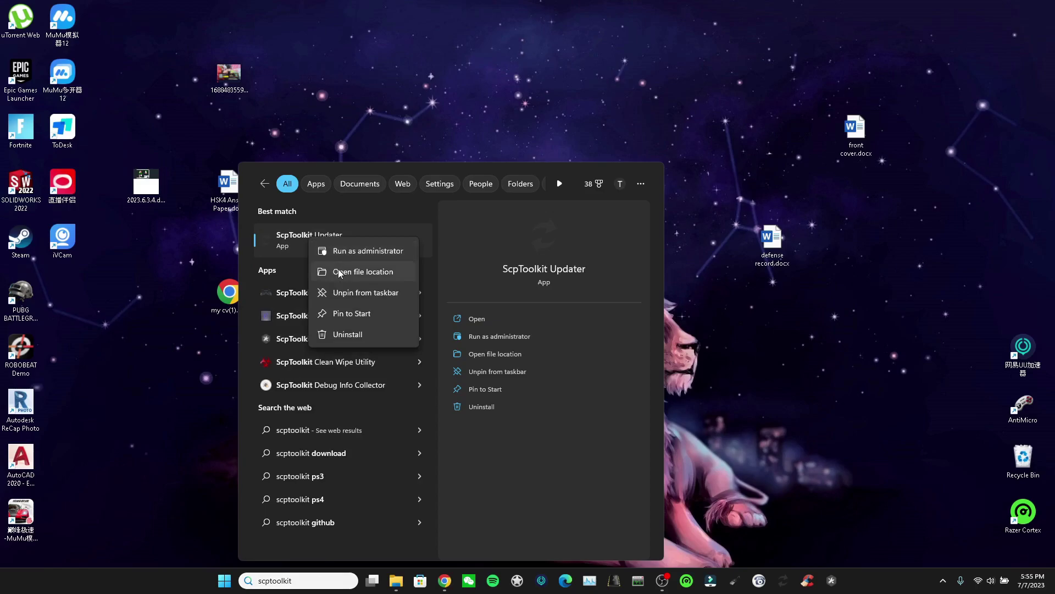
click(357, 330)
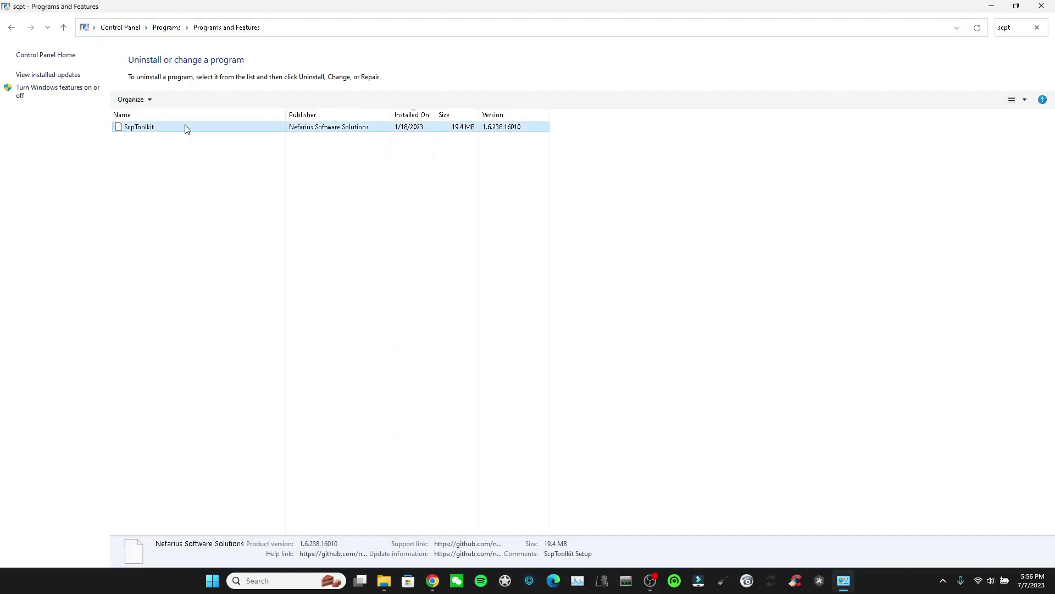
right_click(193, 130)
click(208, 133)
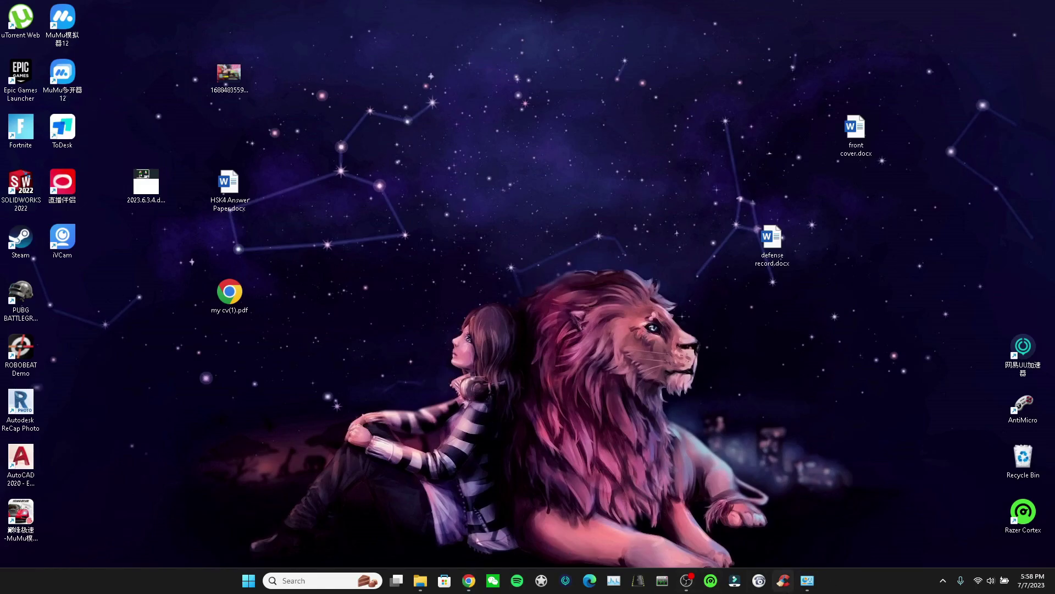
Step: Download ScpToolkit_Setup.exe from Google Drive, bypassing the virus-scan warning
mouse_move(468, 581)
click(482, 515)
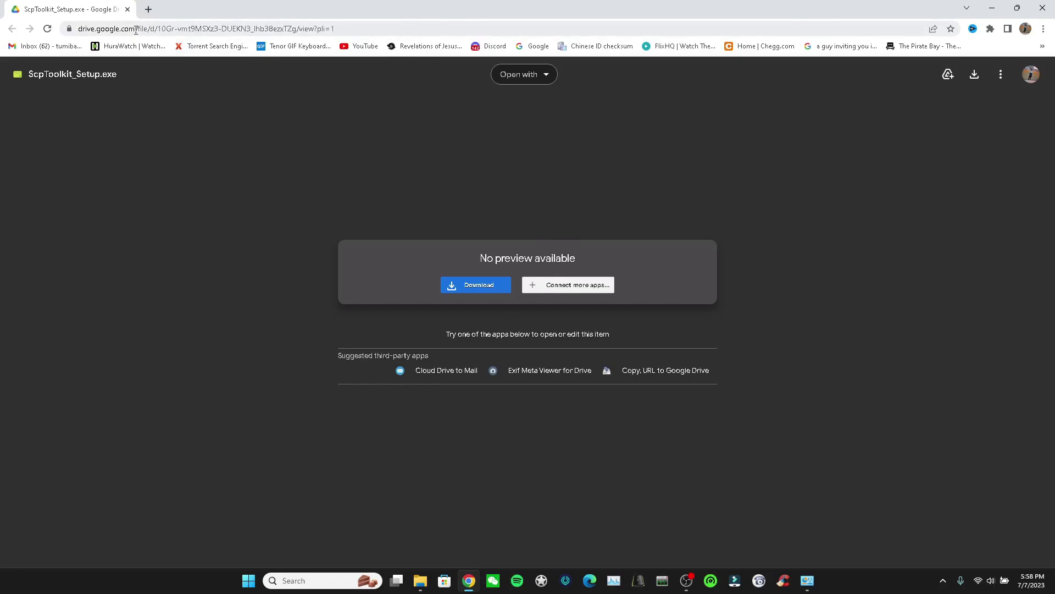
click(475, 291)
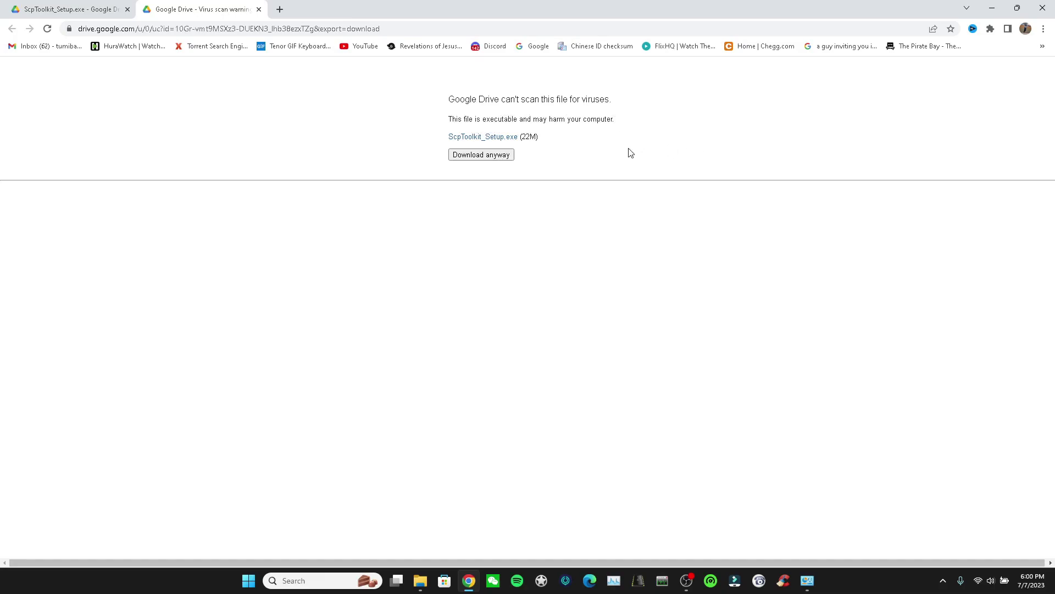
click(481, 155)
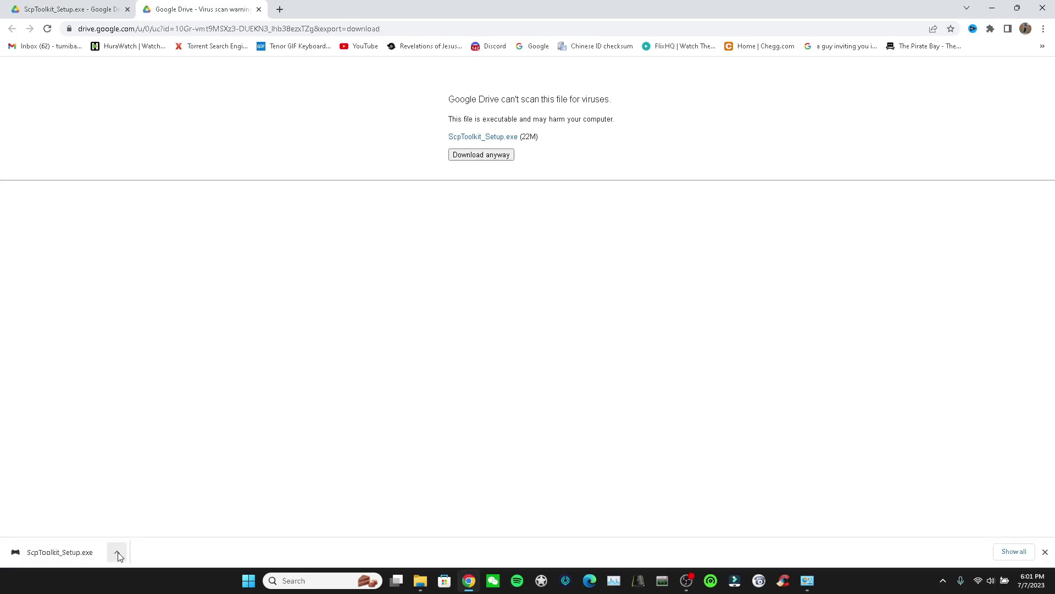
Step: Run the downloaded ScpToolkit_Setup.exe and minimize Chrome
click(118, 552)
click(136, 482)
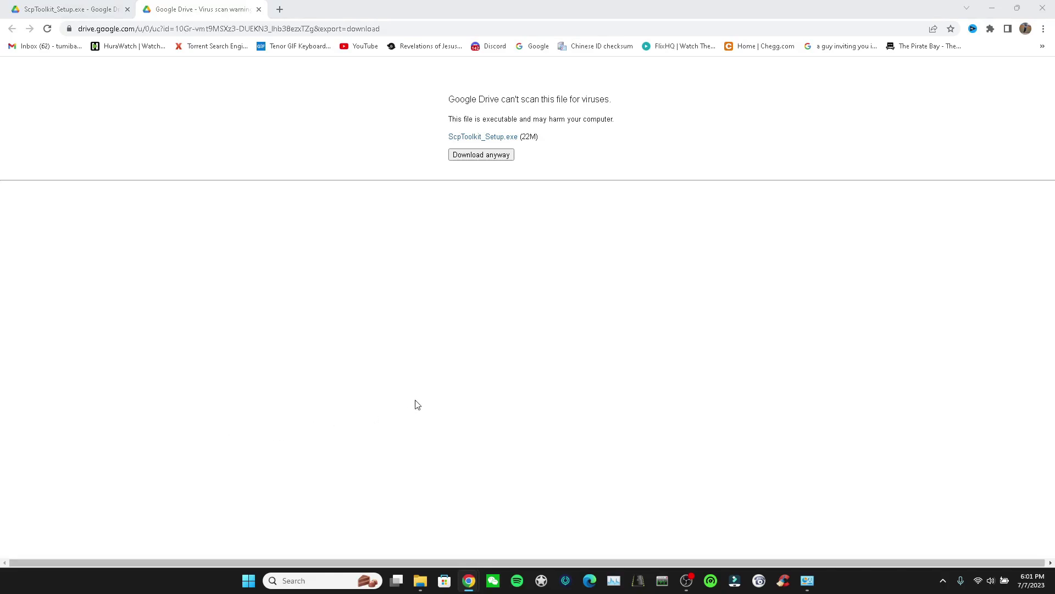
click(993, 10)
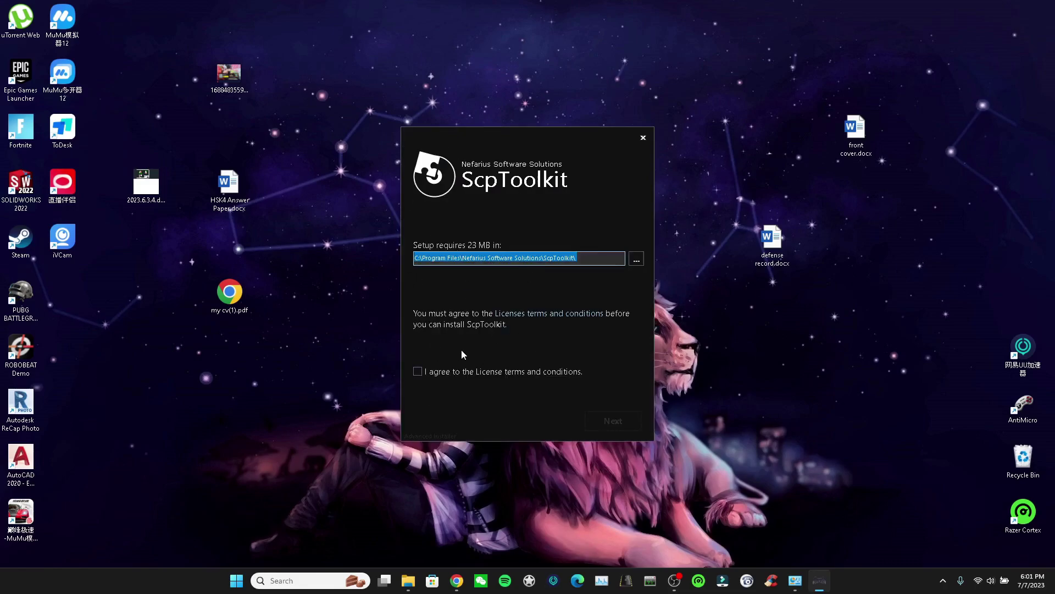
Step: Accept the license terms, keep the default features, and install ScpToolkit
click(417, 372)
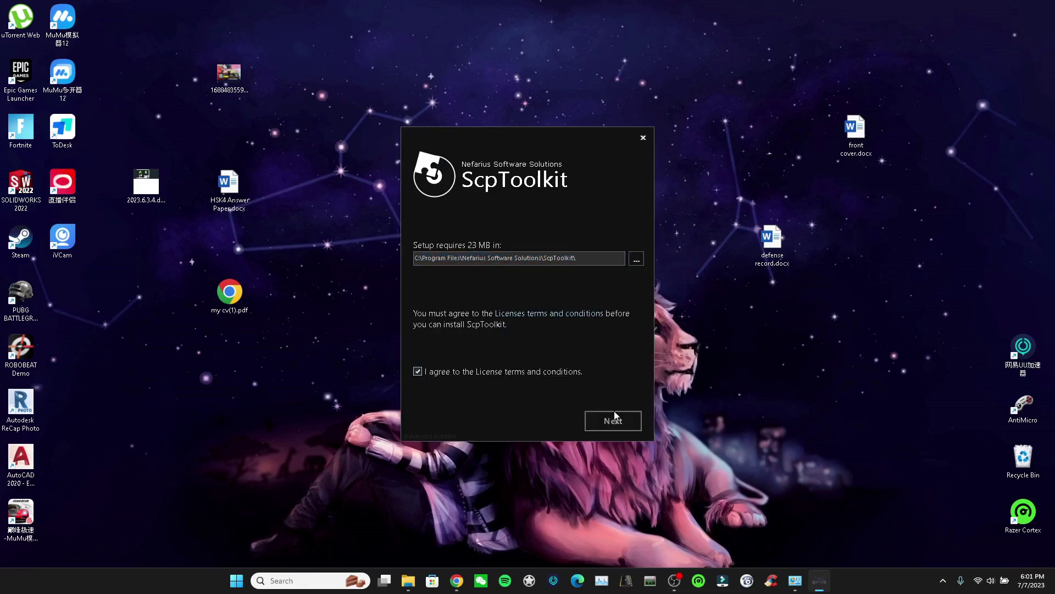
click(612, 421)
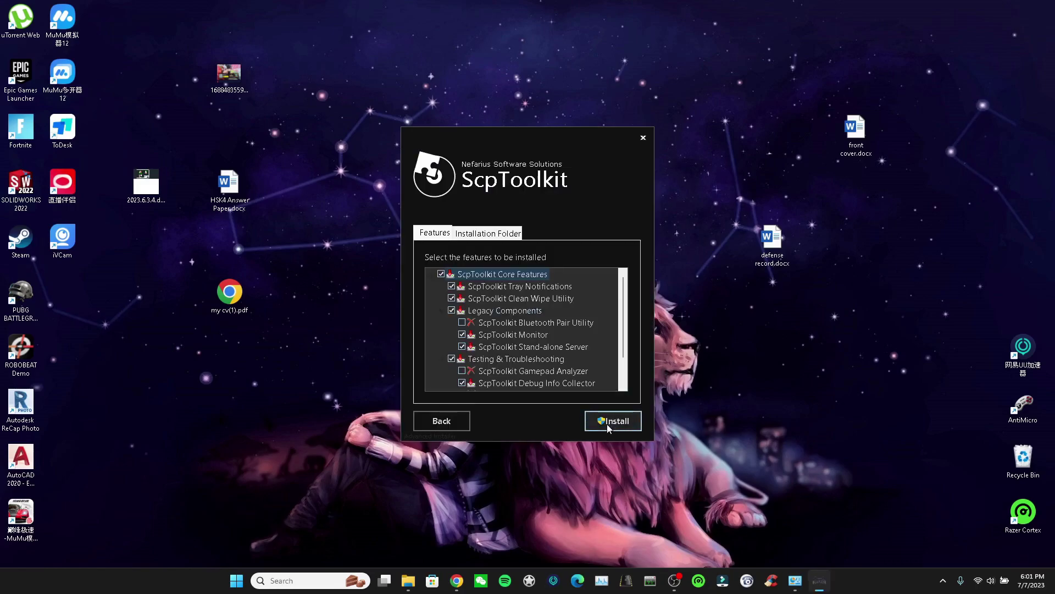
click(442, 421)
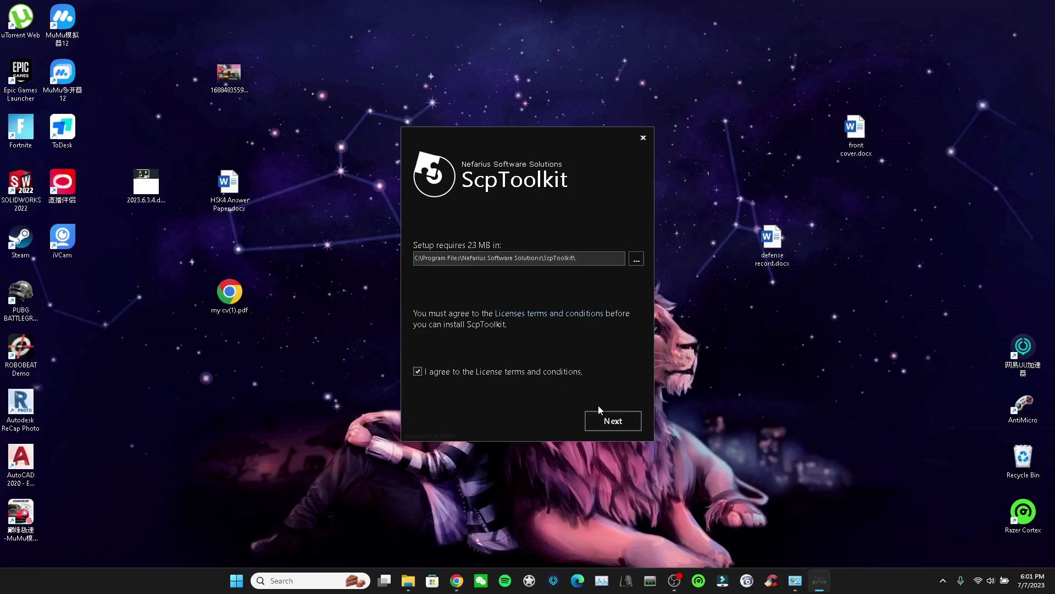
click(608, 421)
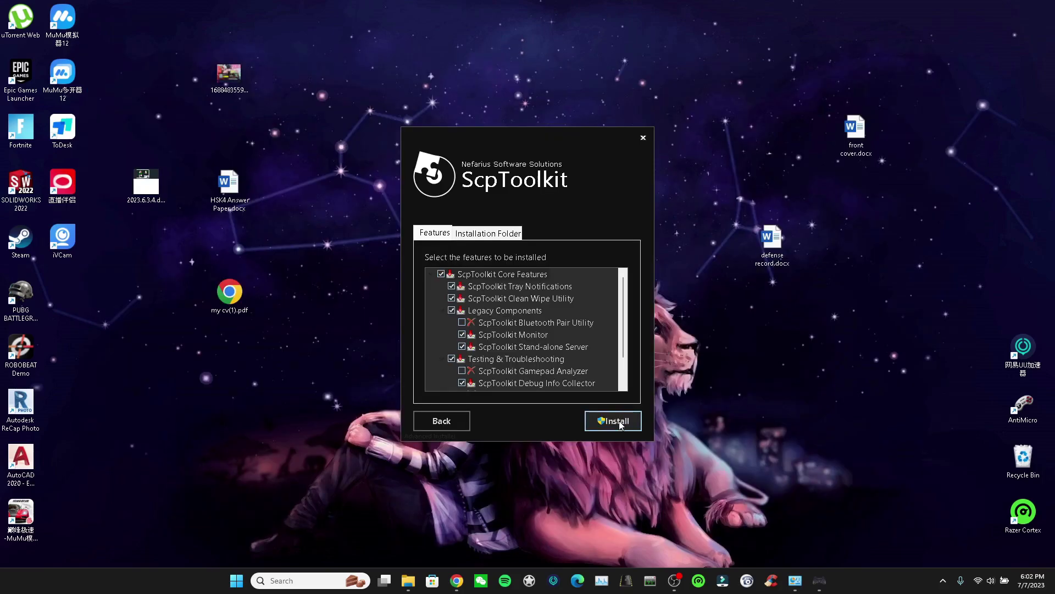
mouse_move(809, 591)
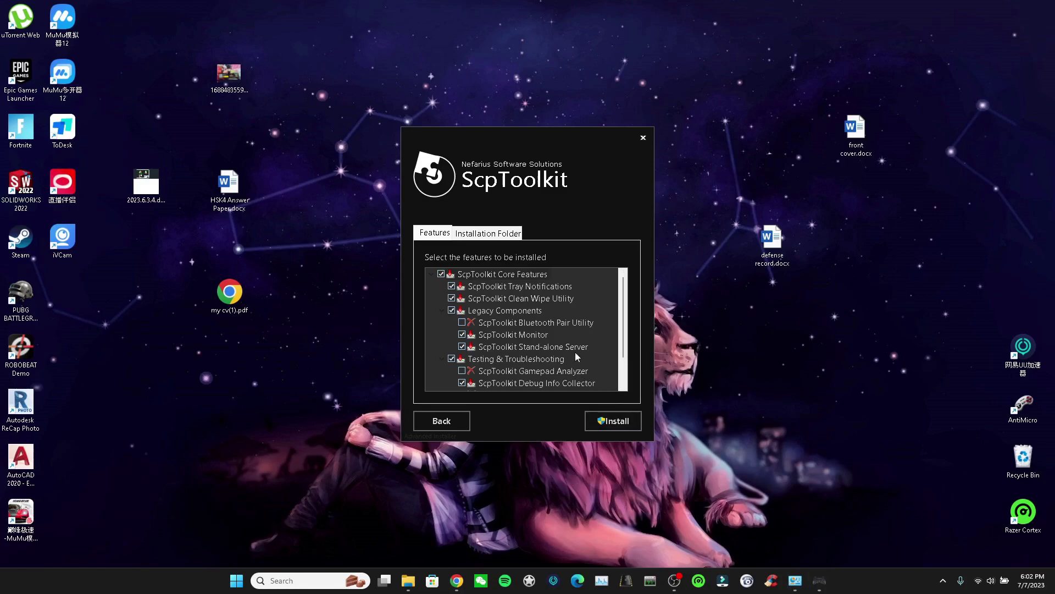
scroll(575, 355, down, 1)
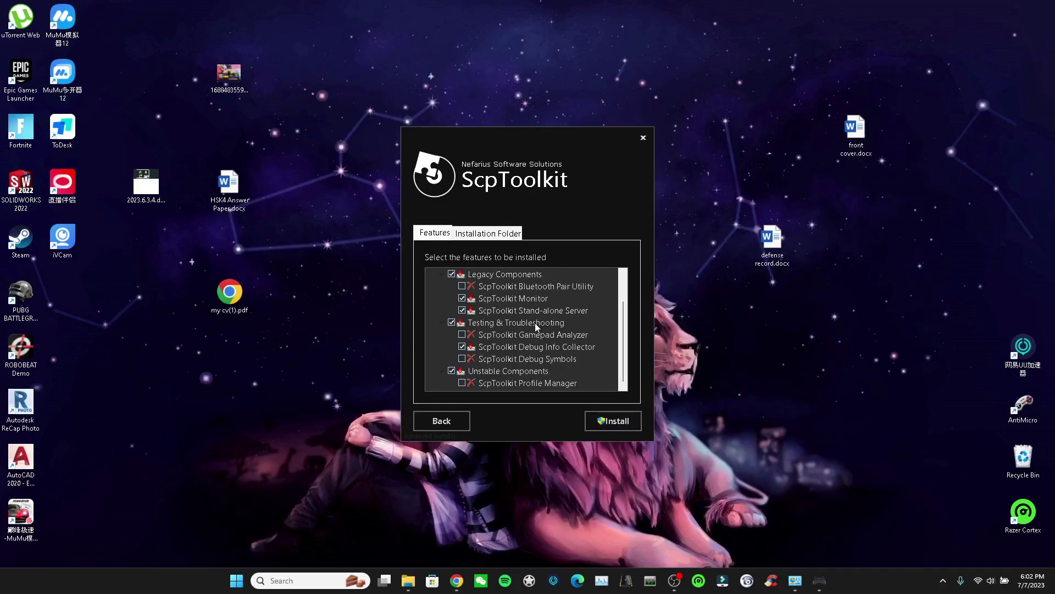
click(604, 423)
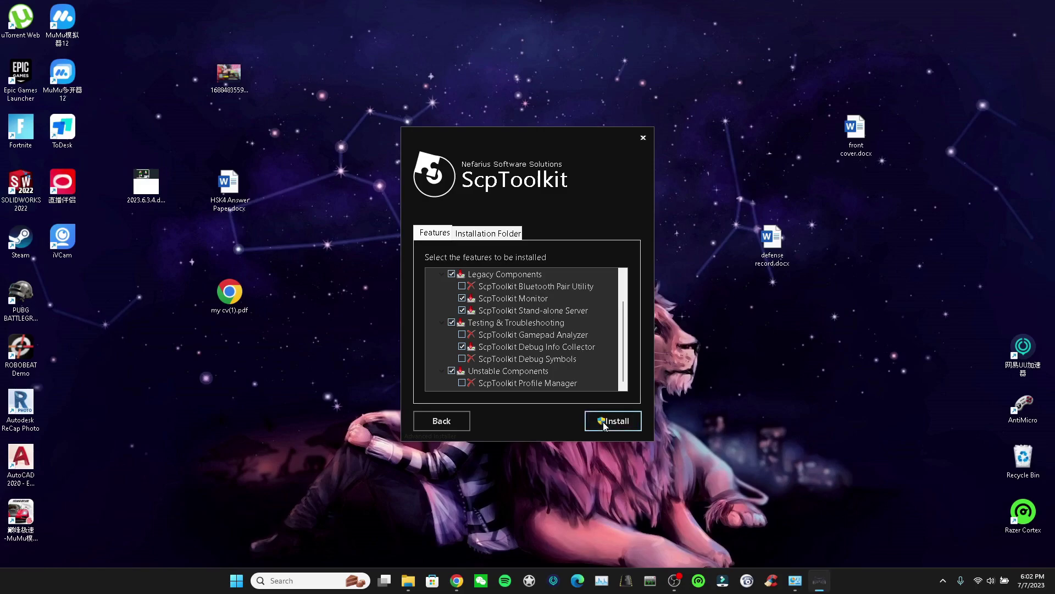
click(454, 421)
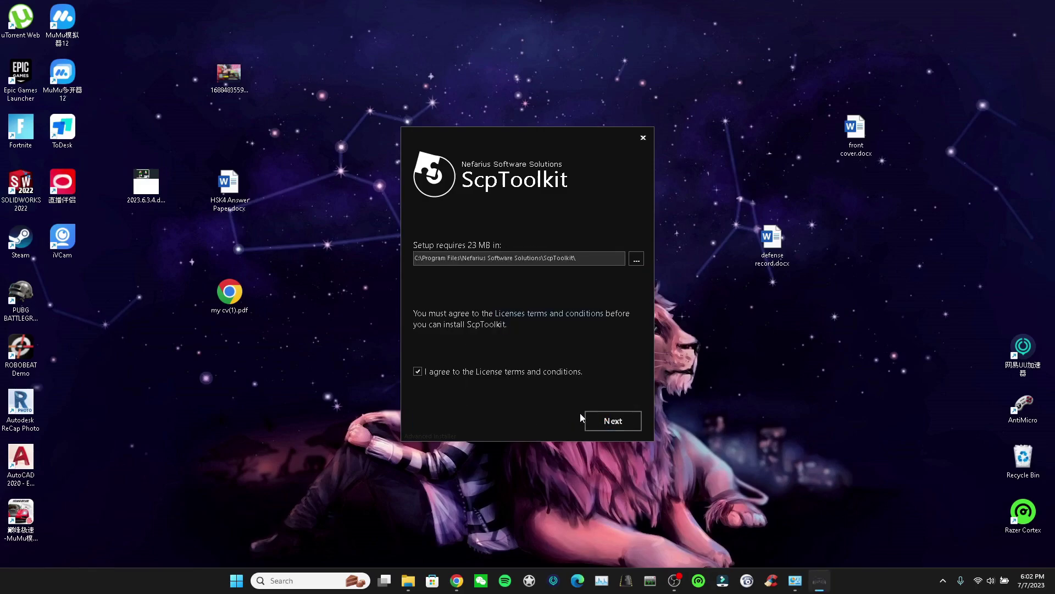
click(608, 423)
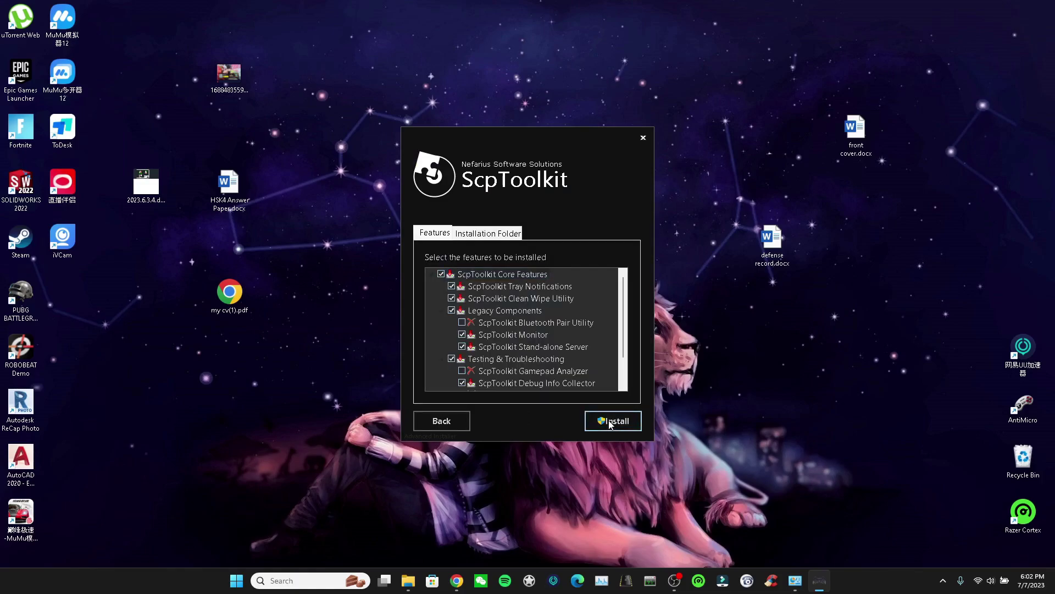
click(608, 420)
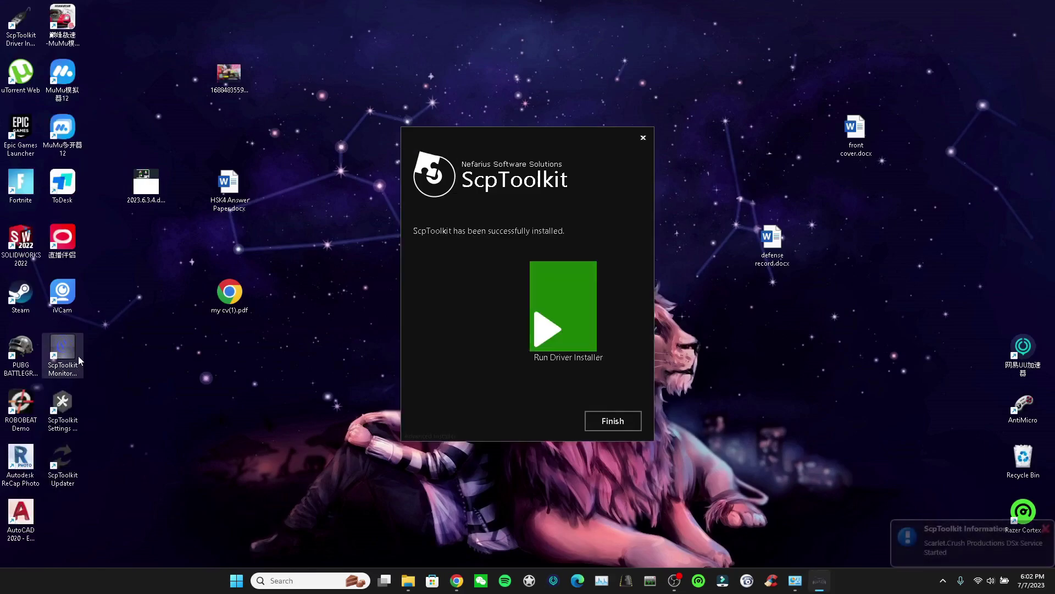
Step: Finish setup and drag the Driver Installer shortcut below the AutoCAD icon
click(634, 421)
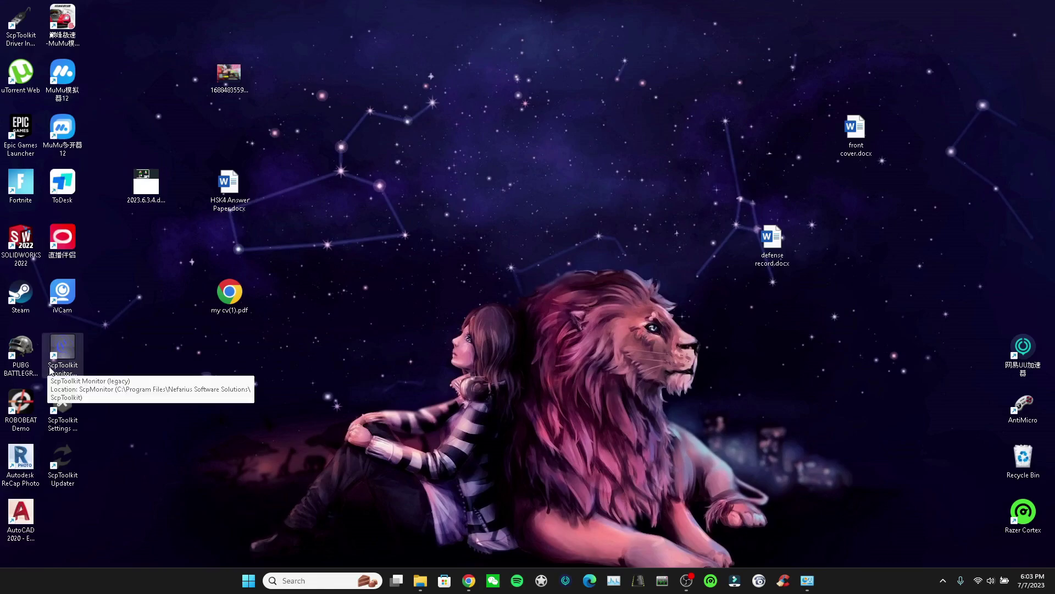
click(68, 356)
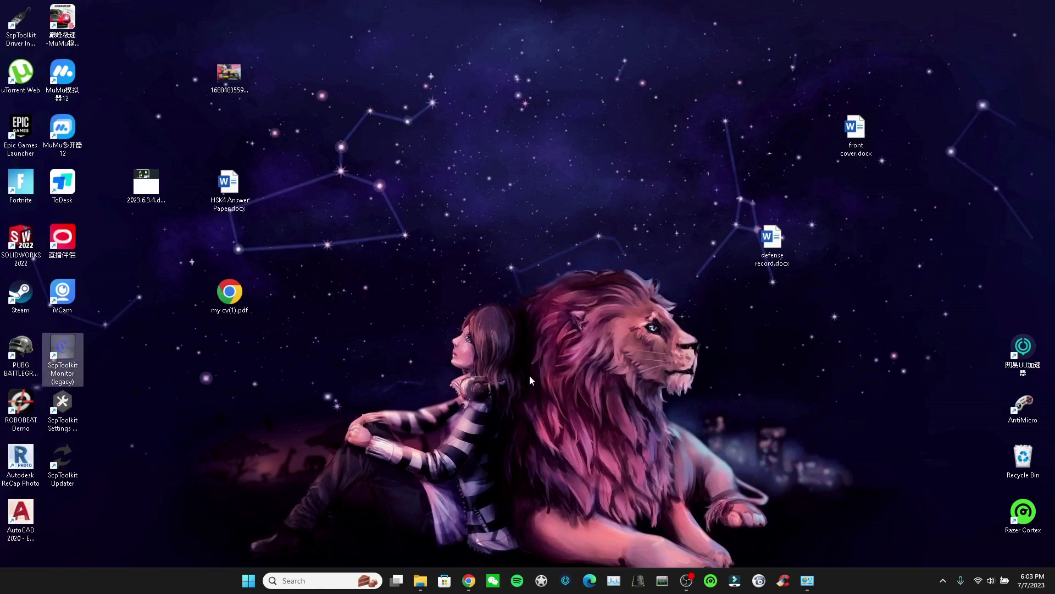
click(20, 22)
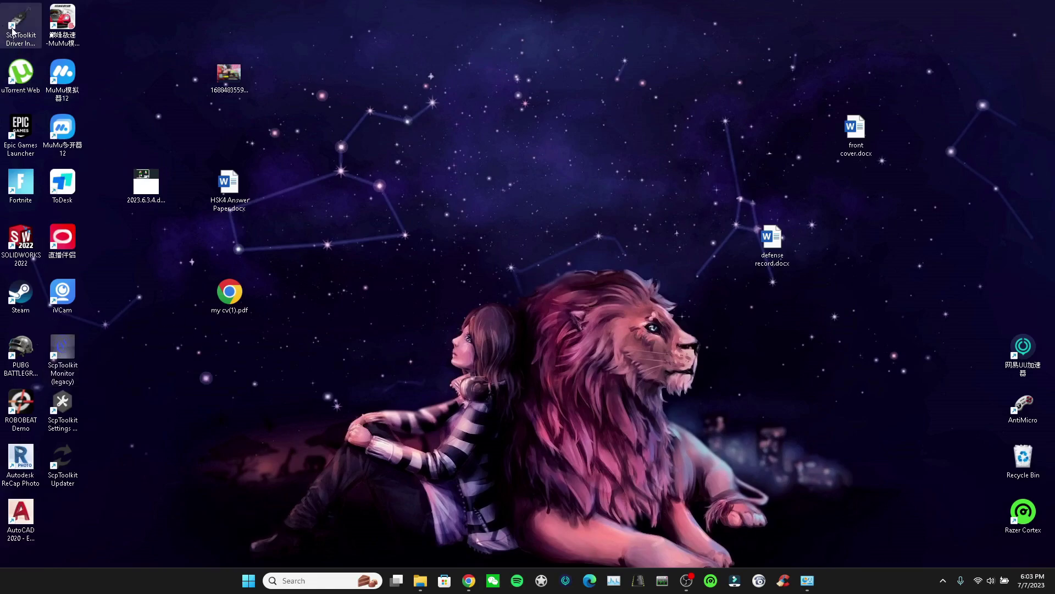
drag(20, 22, 77, 517)
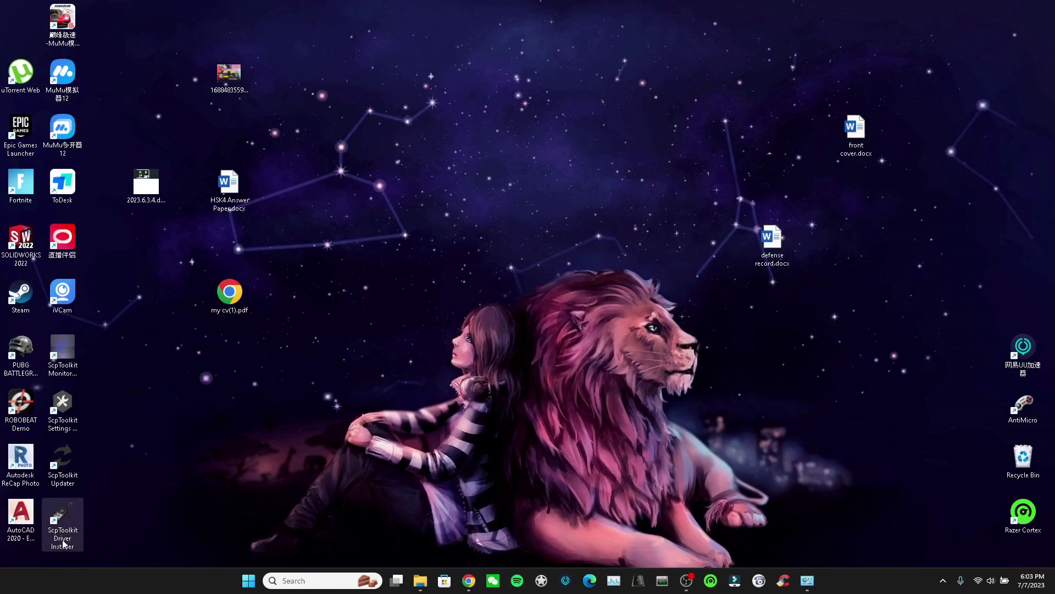
double_click(65, 530)
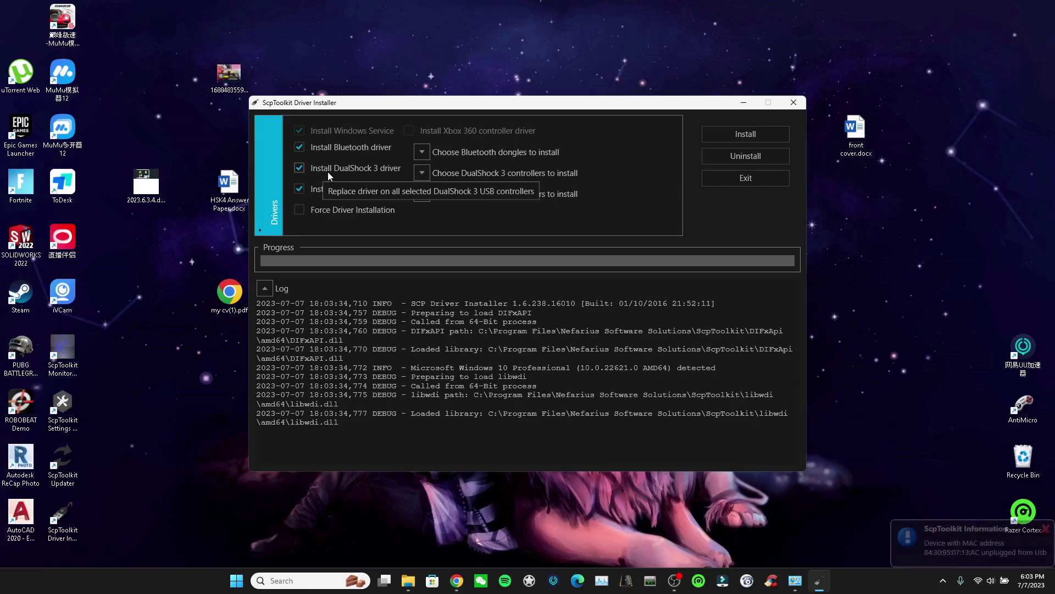
click(794, 103)
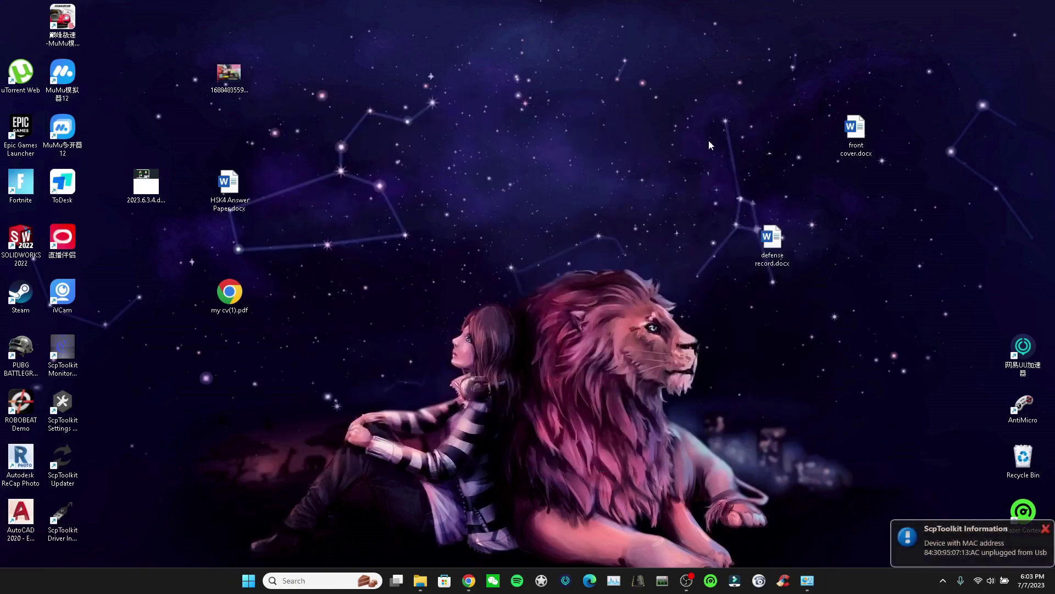
double_click(62, 529)
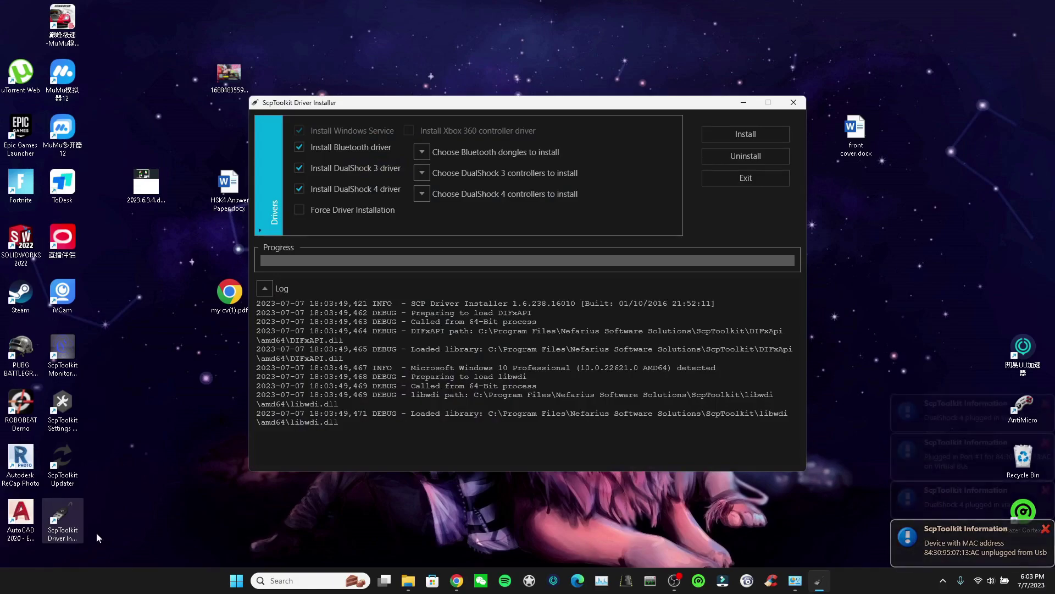
click(325, 149)
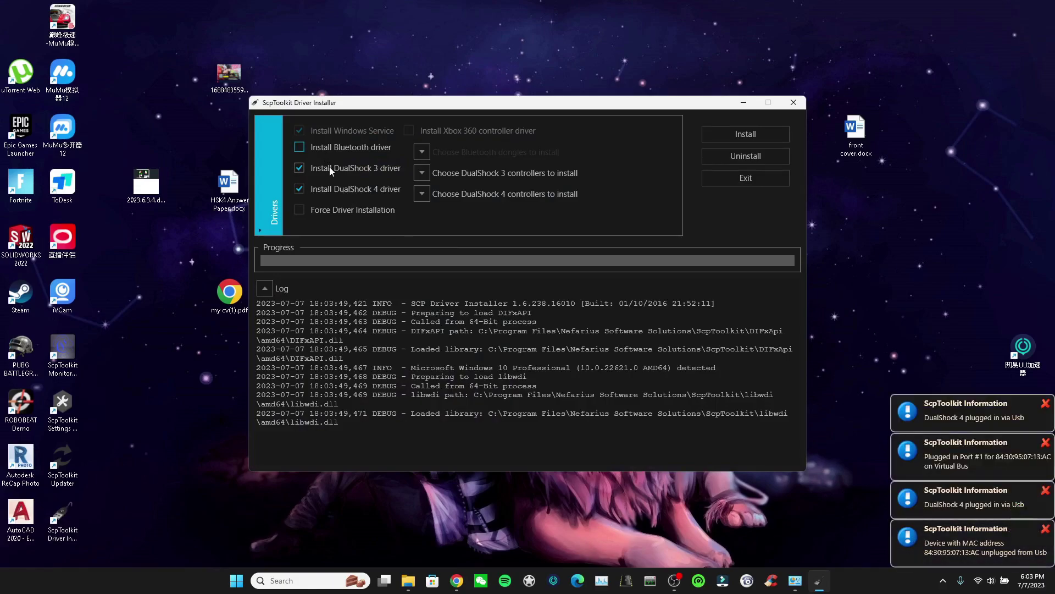
click(329, 168)
click(422, 194)
scroll(450, 219, down, 5)
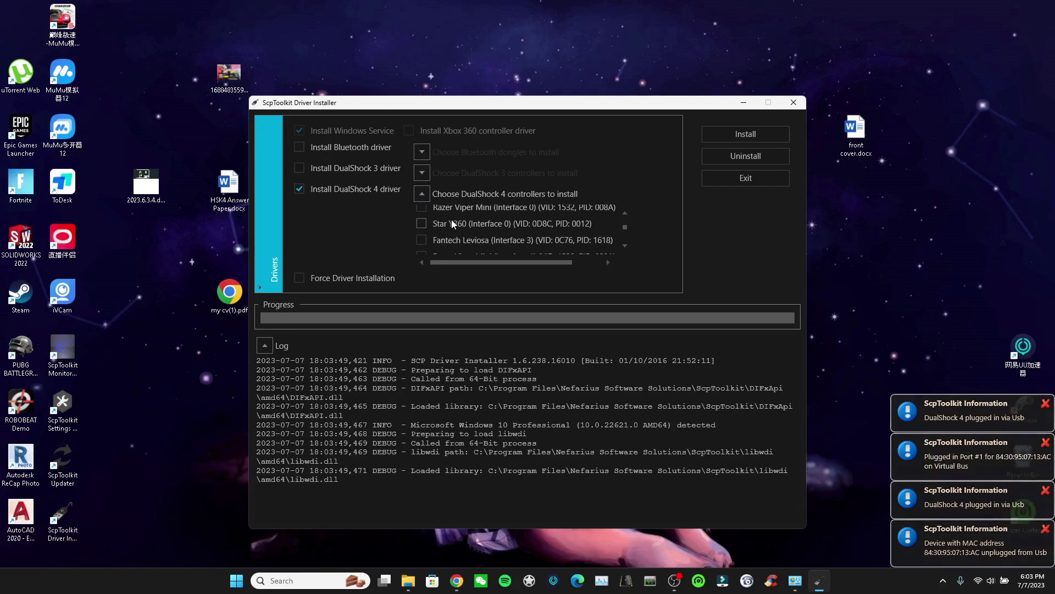
scroll(446, 228, up, 5)
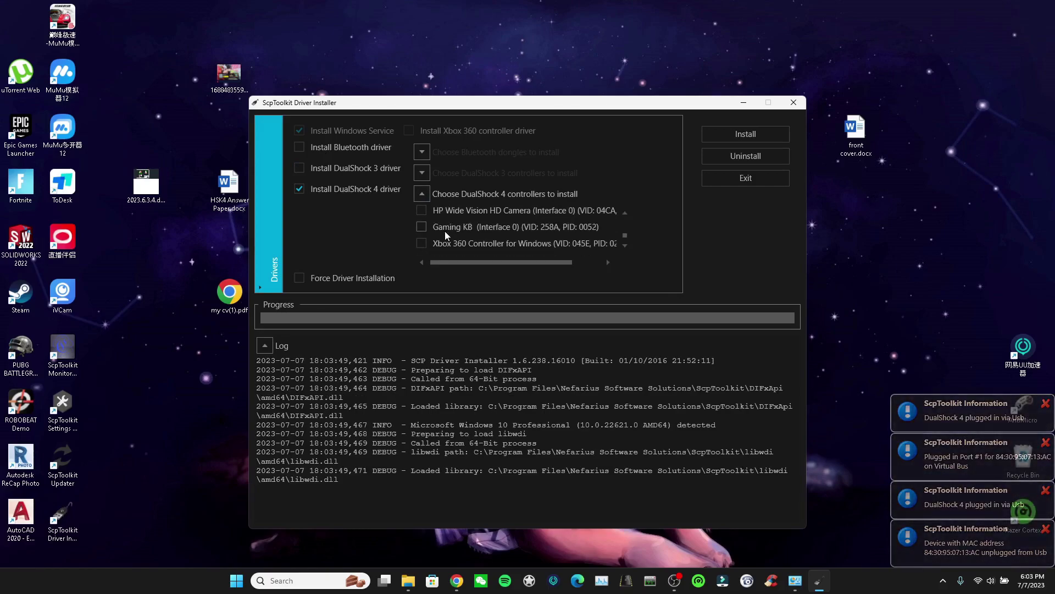
scroll(448, 232, up, 3)
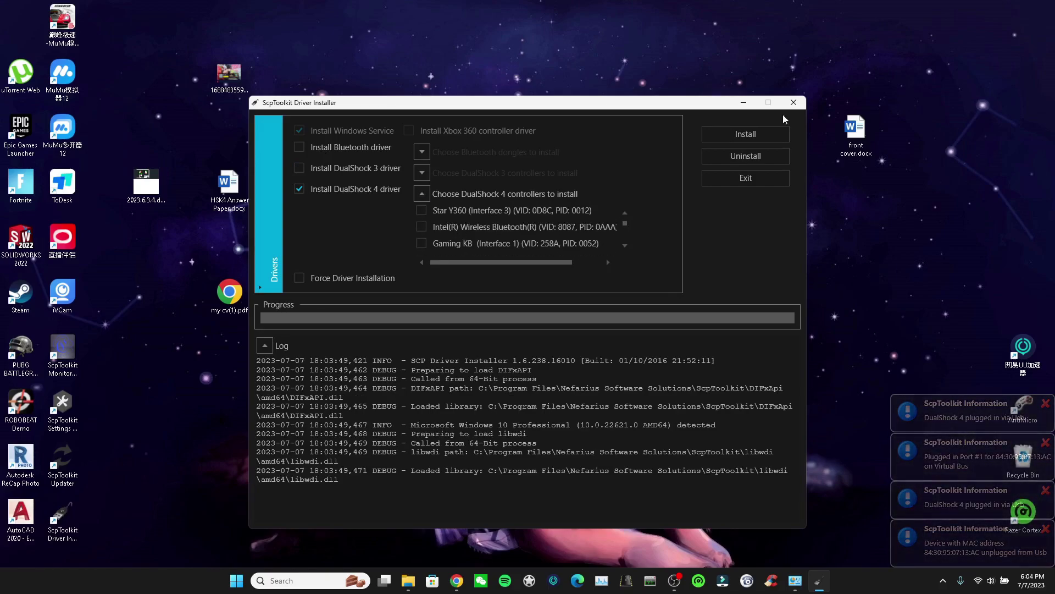
click(794, 102)
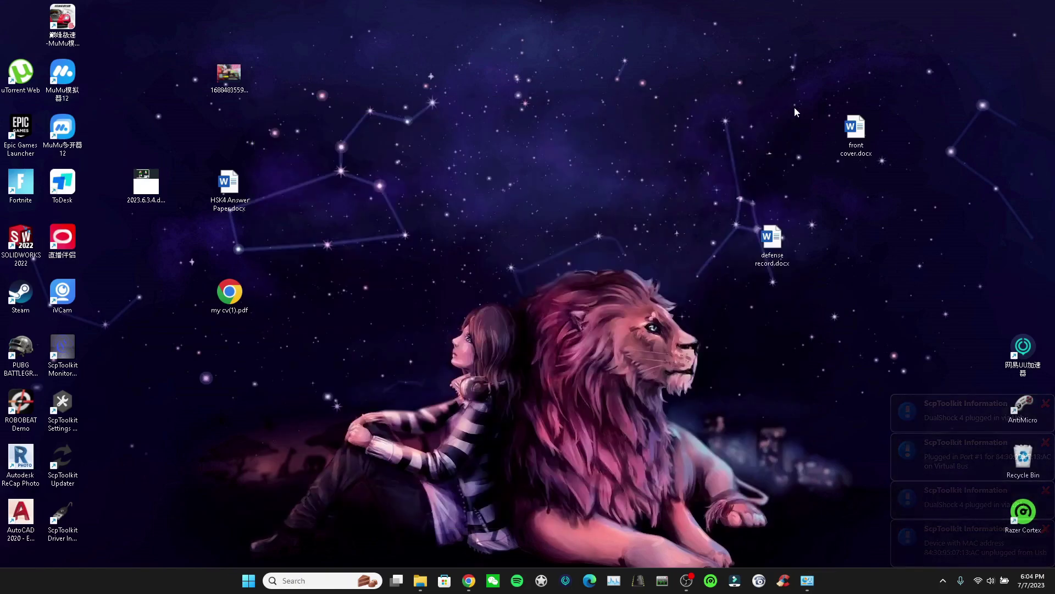
Step: Reopen Driver Installer and untick the Bluetooth and DualShock 3 driver options
double_click(76, 524)
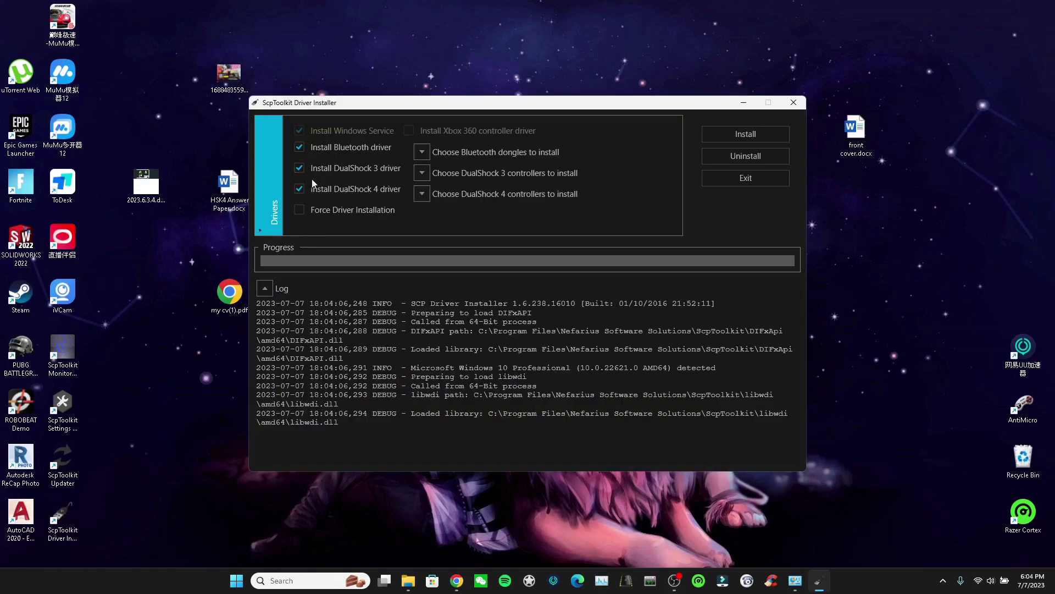
click(324, 147)
click(343, 169)
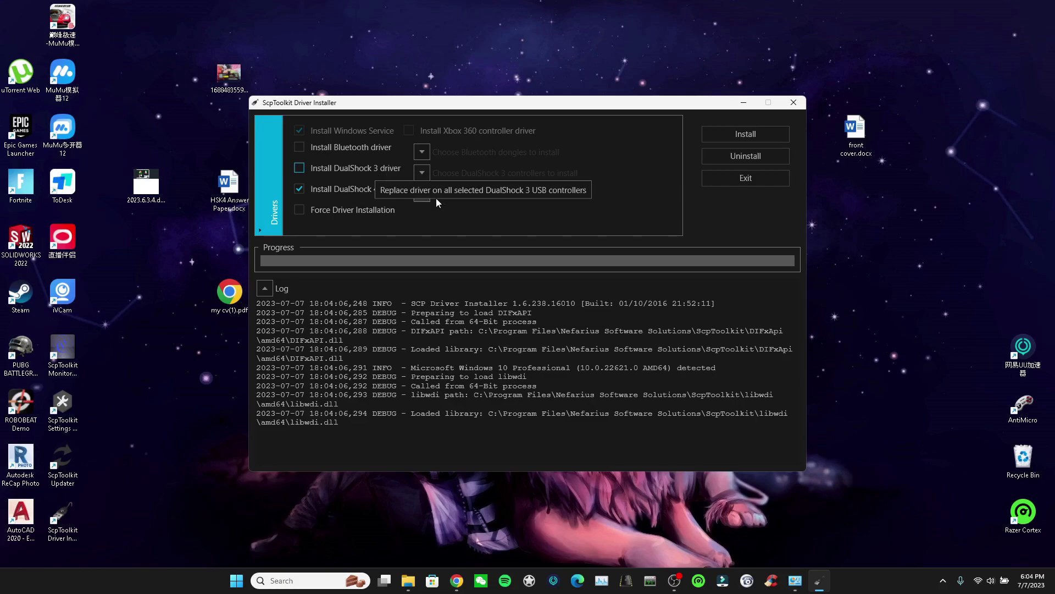
Step: Expand the DualShock 4 controller list and select the Wireless Controller
click(422, 194)
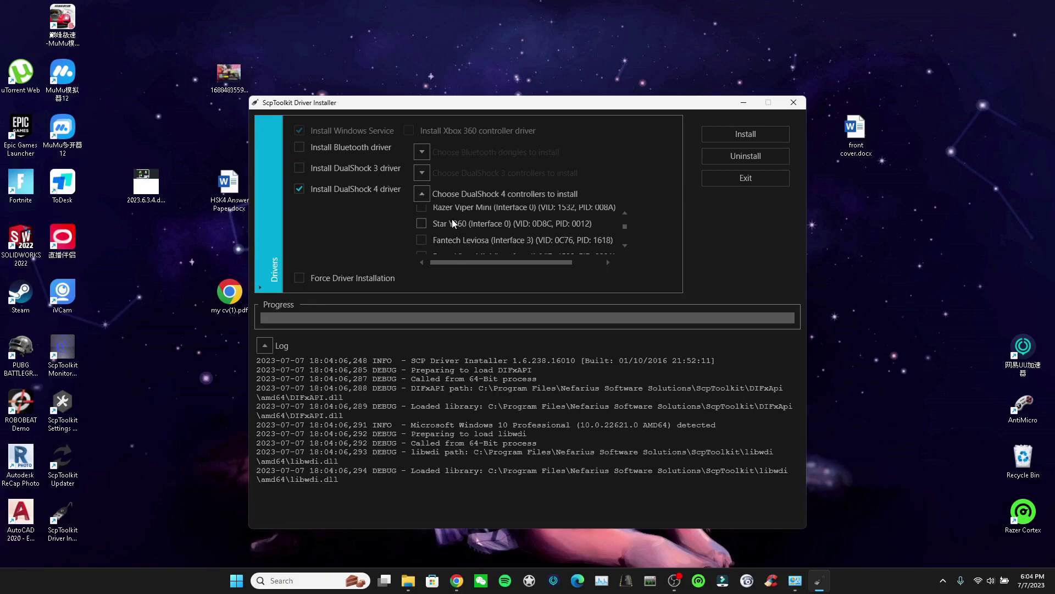
scroll(452, 219, down, 3)
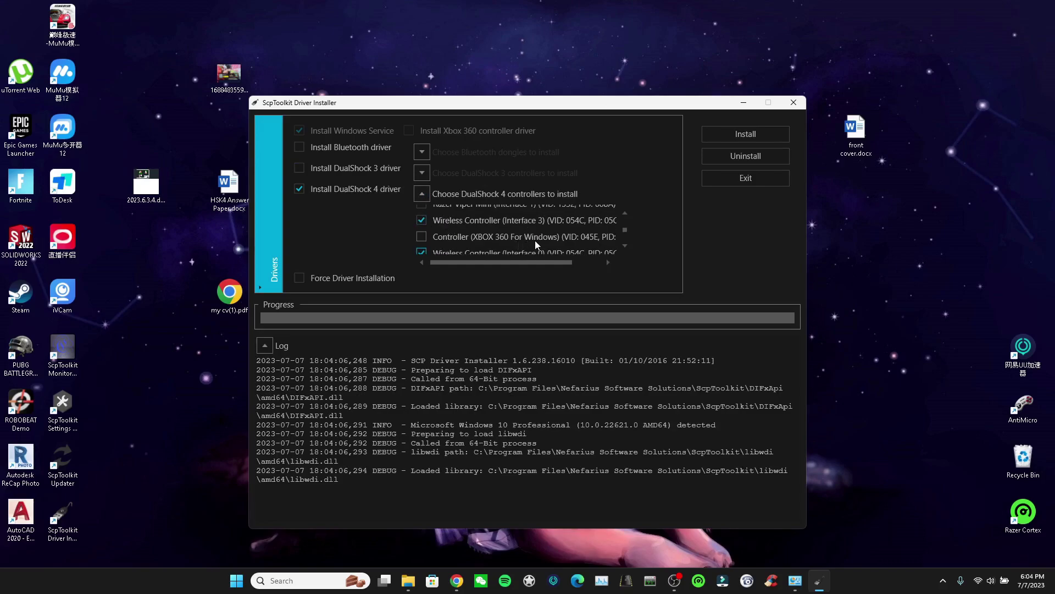
scroll(534, 237, down, 3)
scroll(534, 238, down, 1)
scroll(533, 235, up, 3)
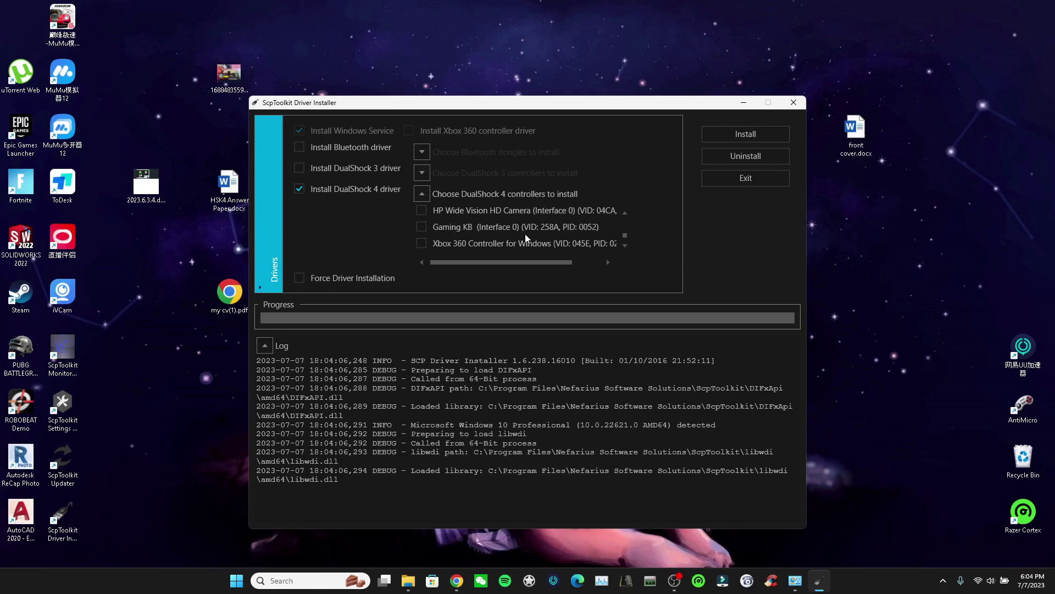
scroll(525, 237, up, 1)
scroll(525, 237, up, 1)
scroll(549, 231, up, 4)
scroll(561, 228, down, 3)
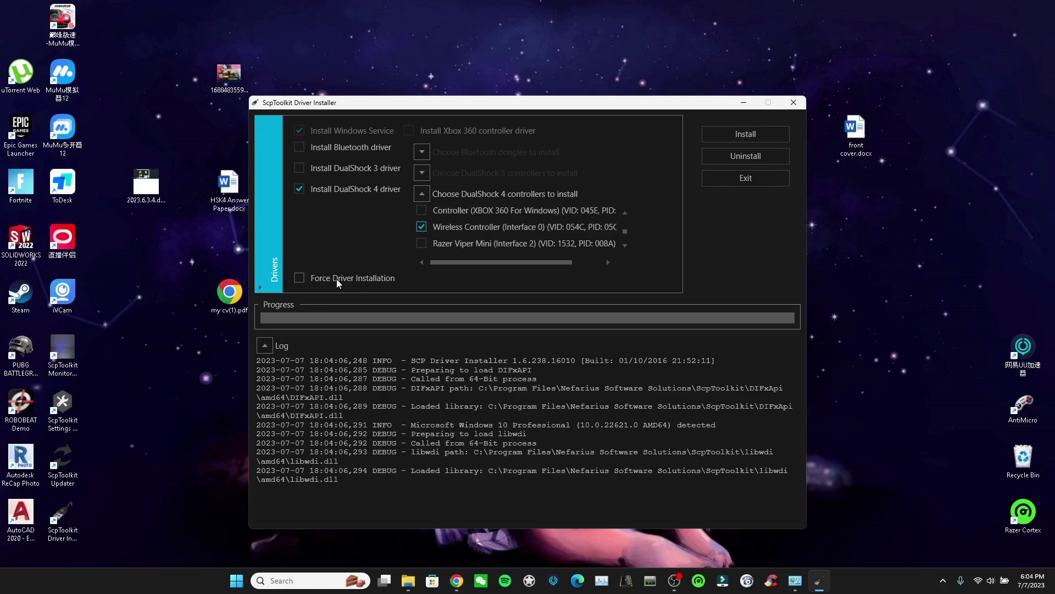
Step: Install the DualShock 4 driver for the Wireless Controller, then close the installer
click(756, 135)
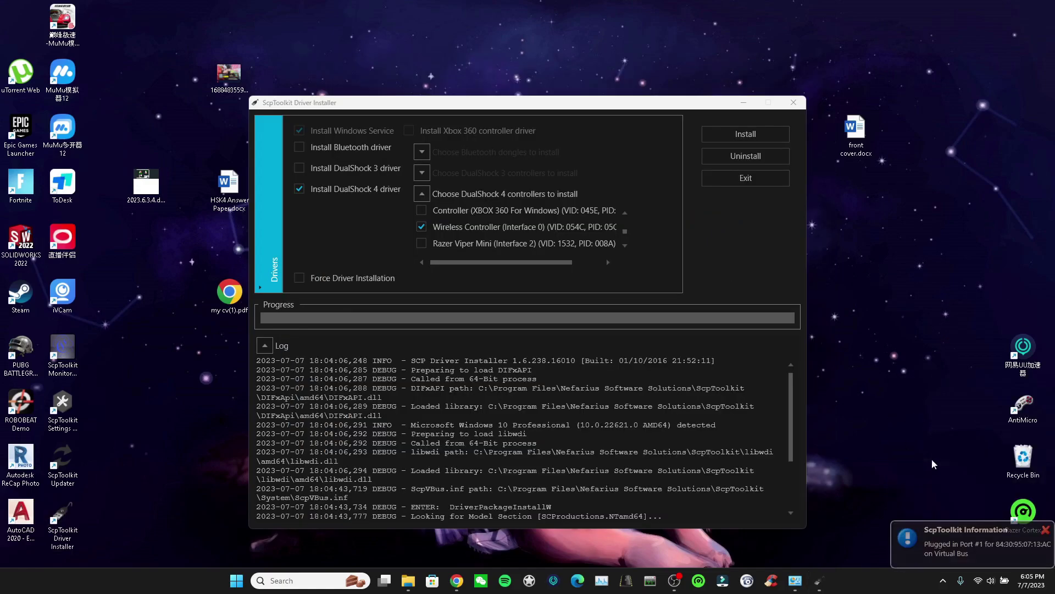
click(794, 102)
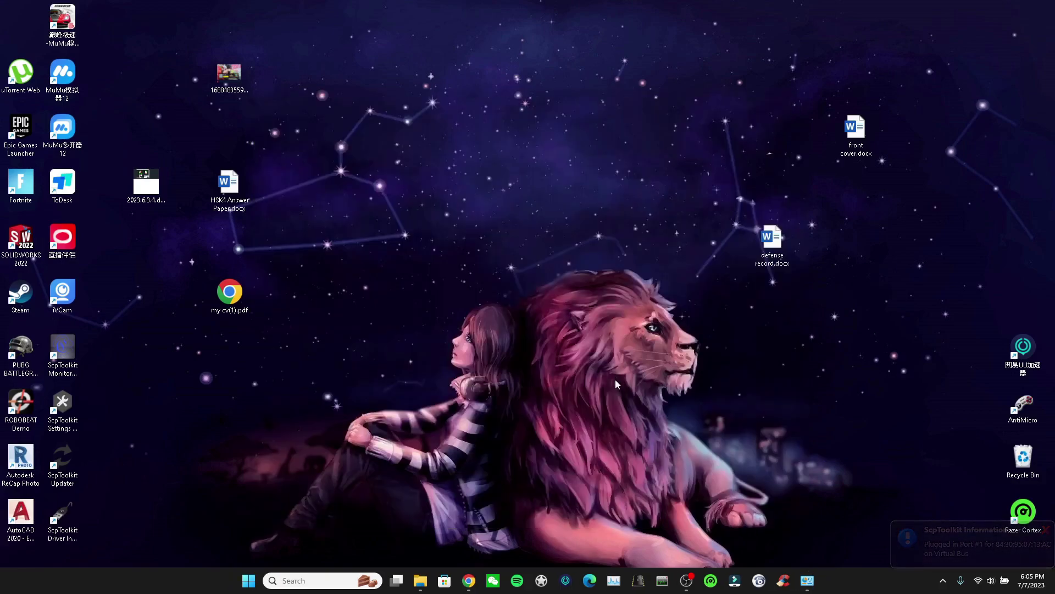